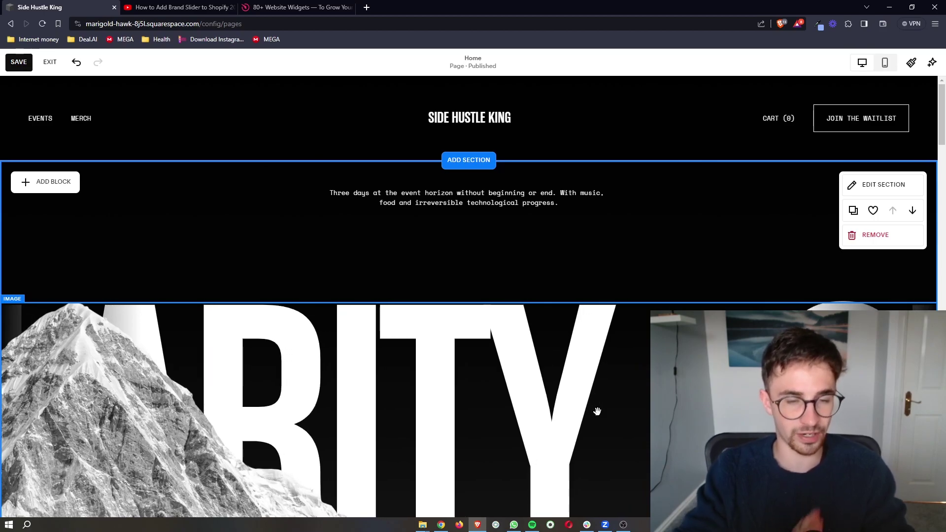
Step: Follow the 'Sign up to Elfsight here' link in the YouTube description and close the duplicate tab
click(177, 7)
scroll(220, 324, down, 4)
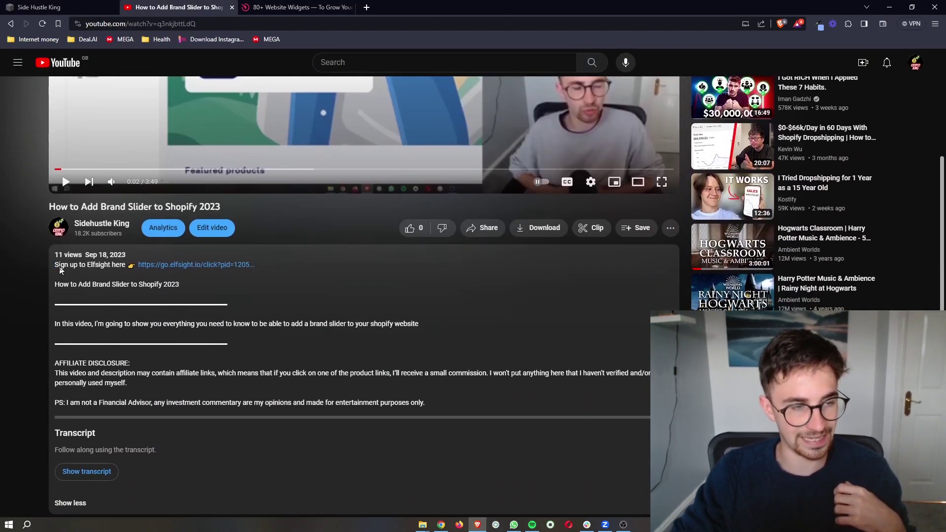
triple_click(214, 264)
key(ctrl+plus)
key(ctrl+plus)
key(ctrl+plus)
key(ctrl+plus)
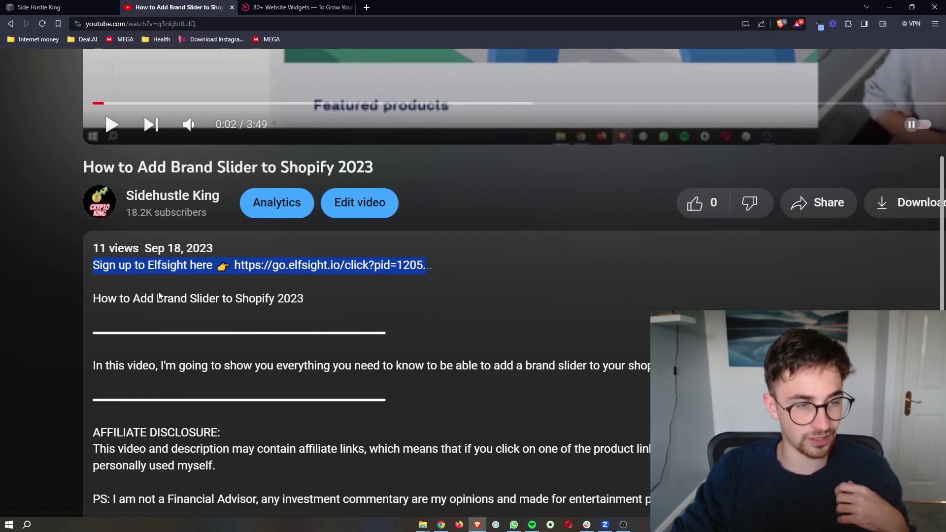
click(291, 265)
key(ctrl+0)
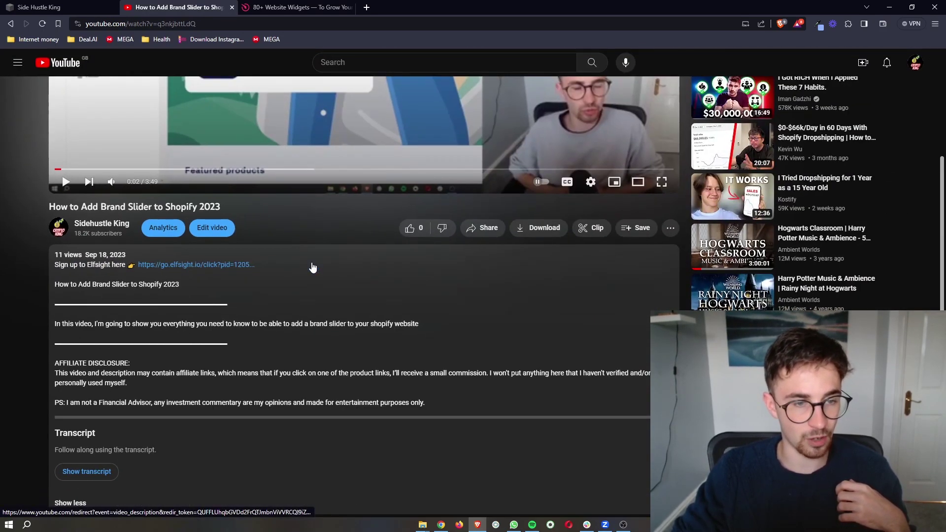
click(180, 267)
click(464, 8)
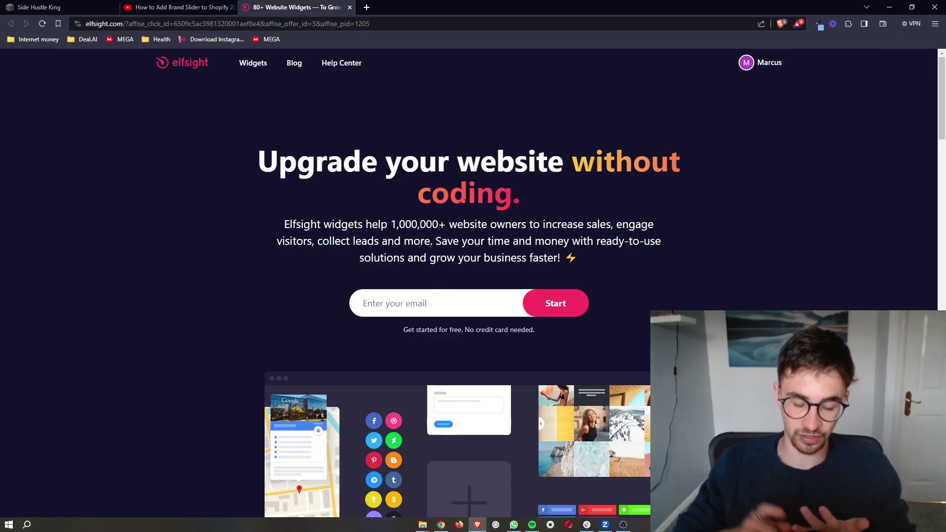
Step: Glance over the Squarespace site, then return to the Elfsight homepage's email sign-up field
click(40, 7)
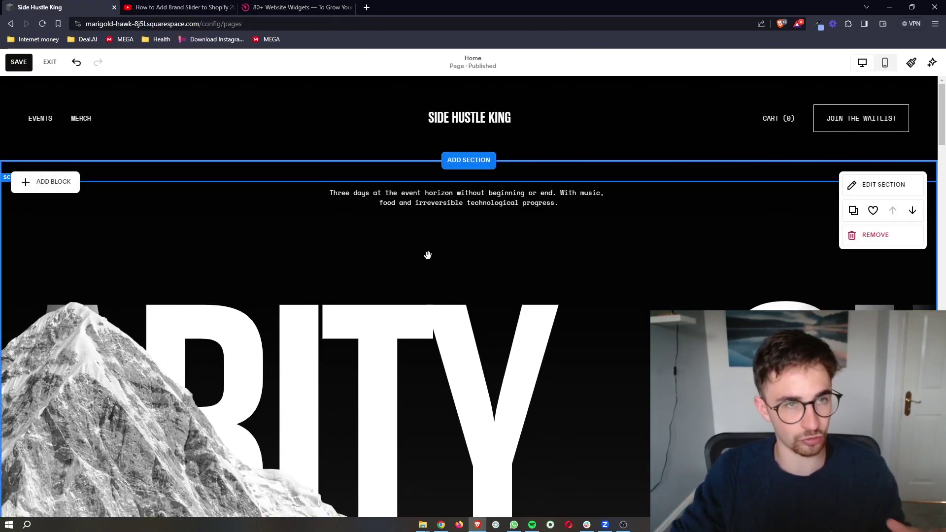
scroll(400, 321, down, 10)
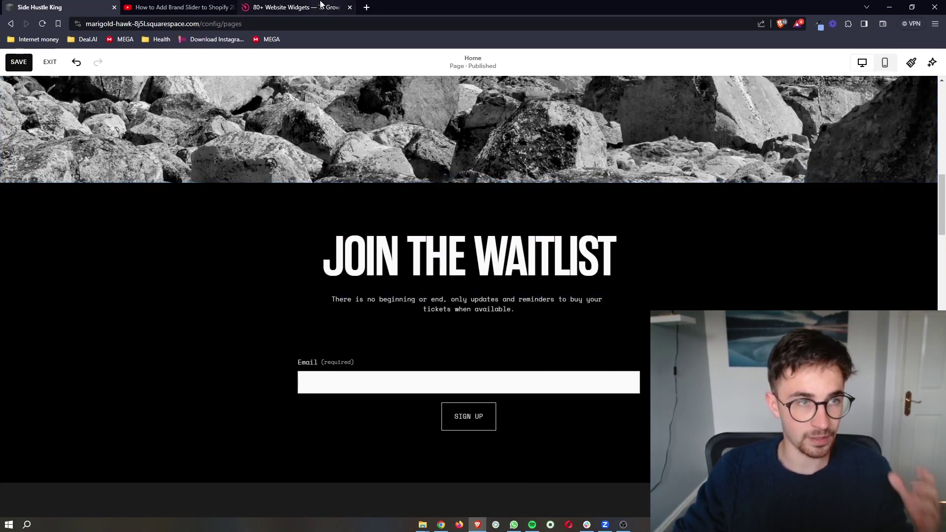
click(296, 7)
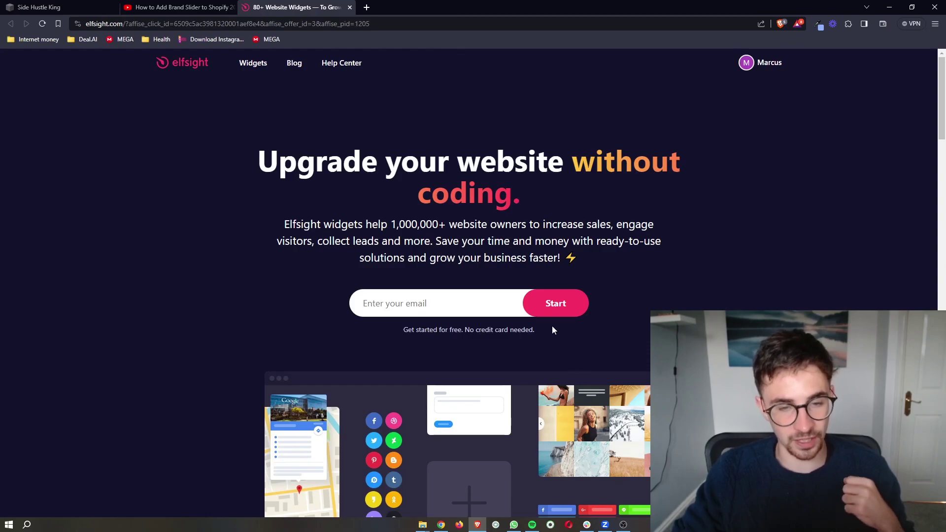
drag(551, 327, 395, 327)
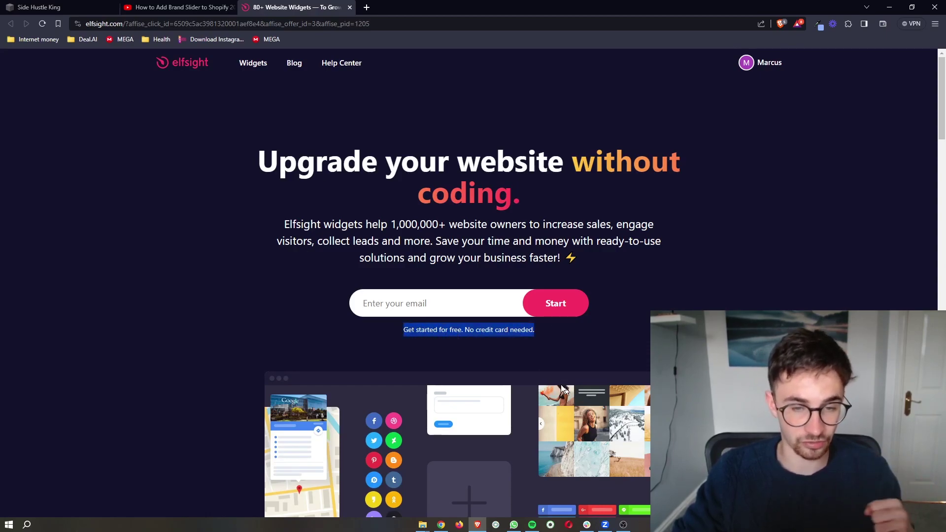
click(559, 369)
ctrl+scroll(406, 317, up, 5)
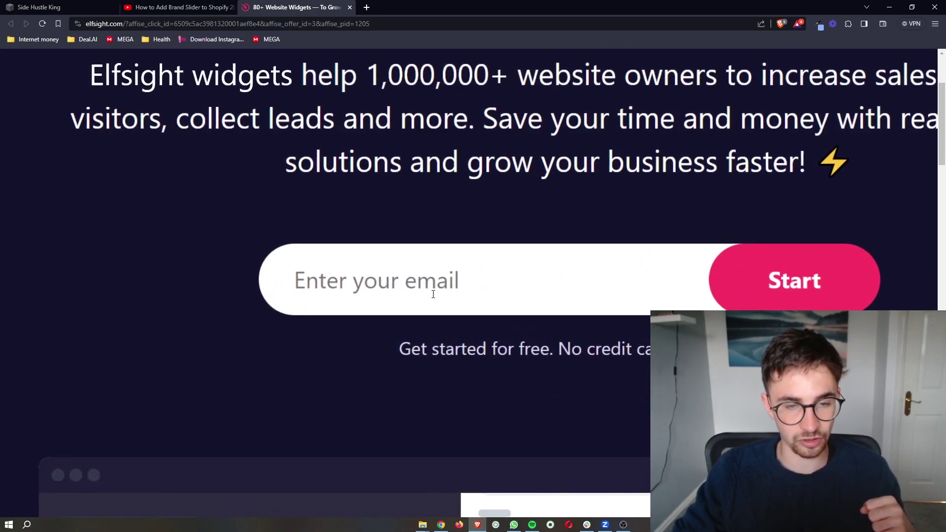
ctrl+scroll(387, 297, down, 5)
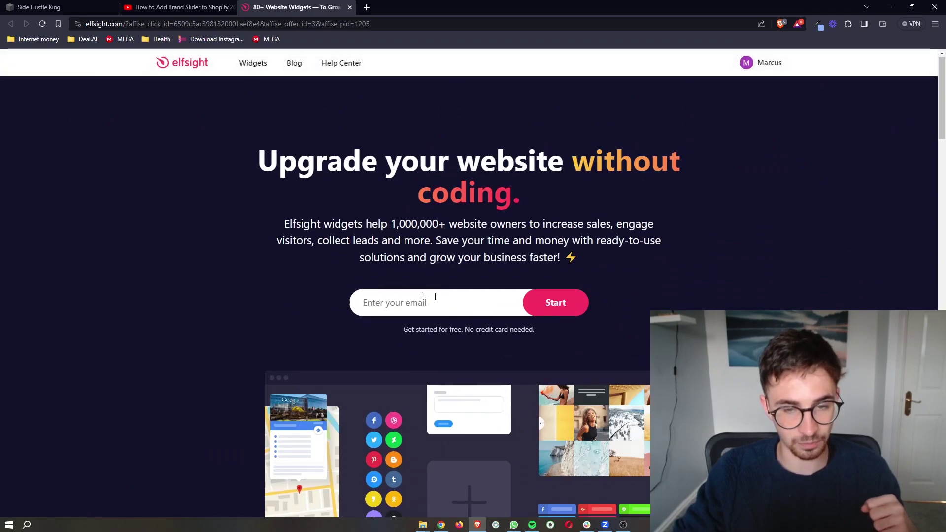
click(577, 309)
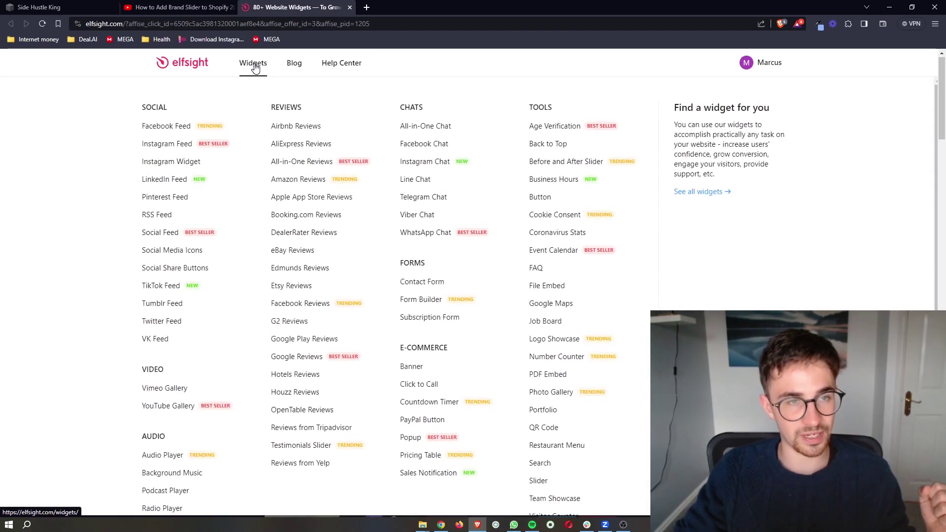
Step: Open the full Widgets catalogue and scroll through the available widgets
click(252, 64)
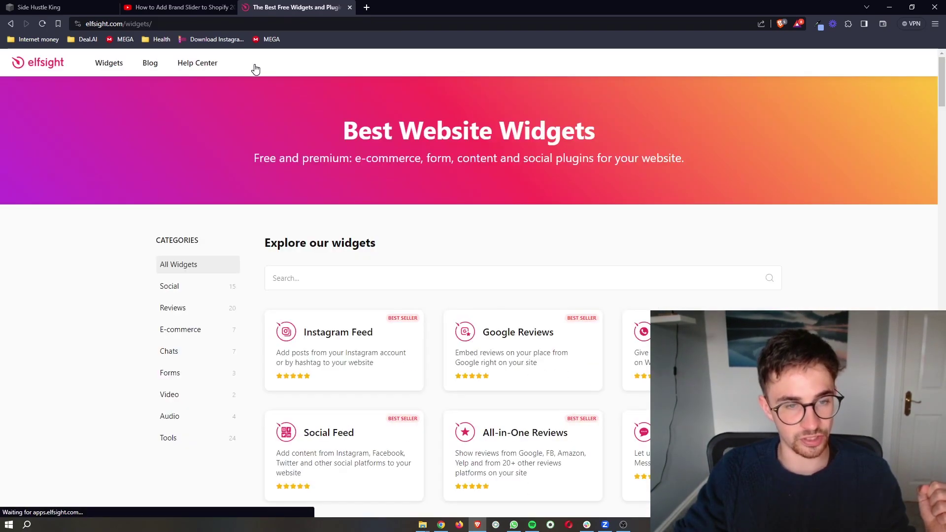
drag(347, 125, 650, 158)
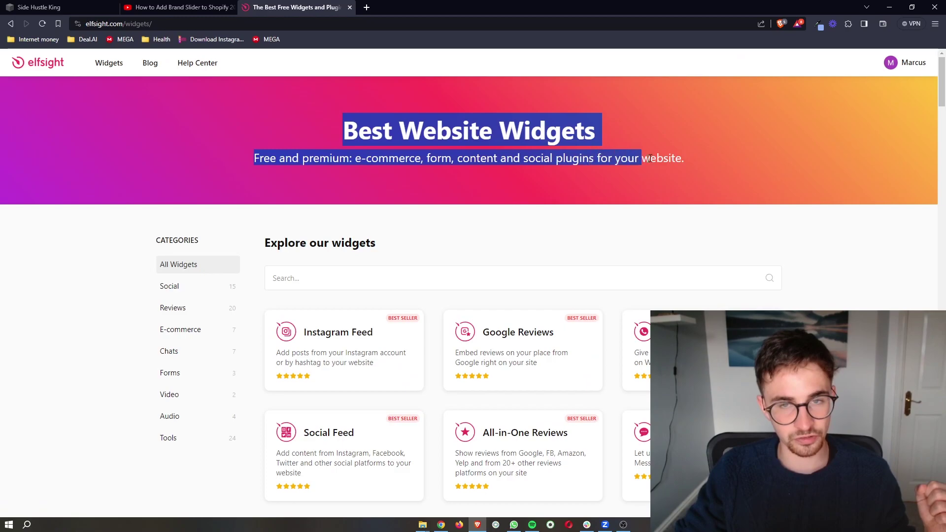
click(804, 261)
scroll(804, 262, down, 15)
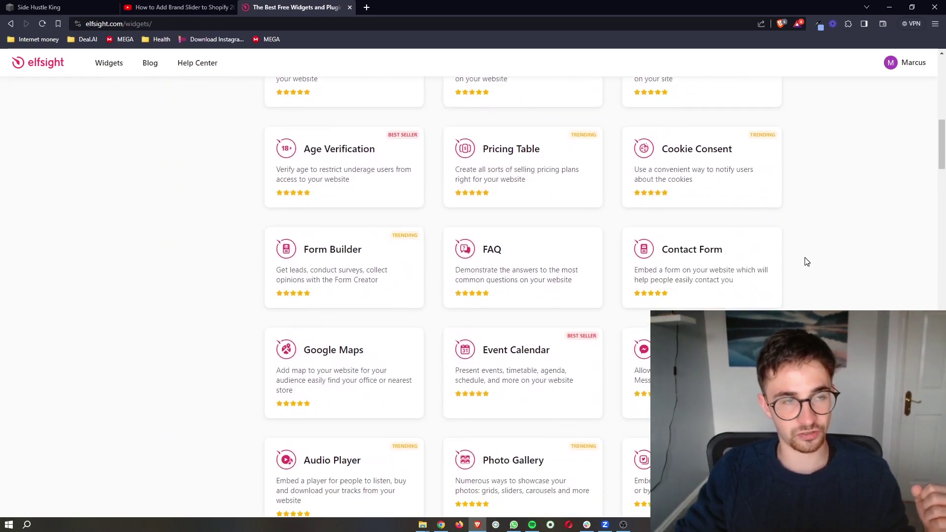
scroll(805, 261, down, 5)
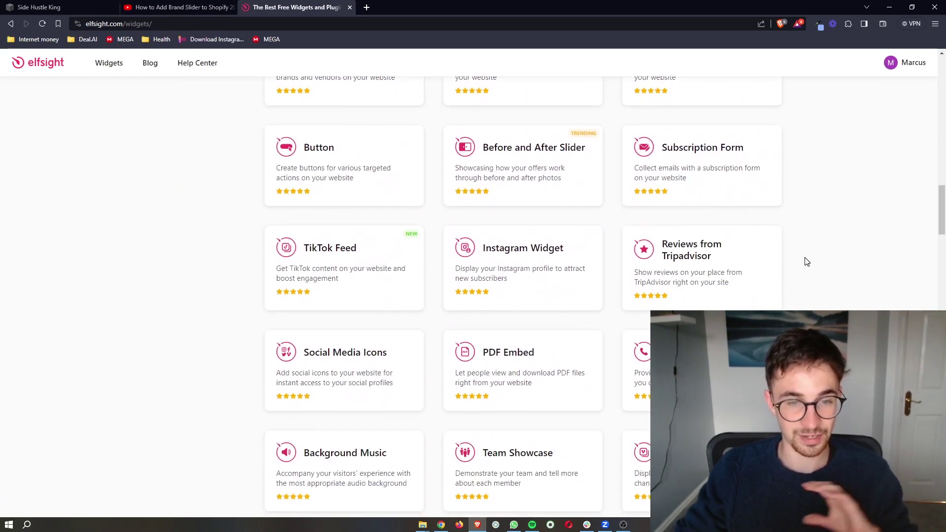
scroll(806, 262, up, 1)
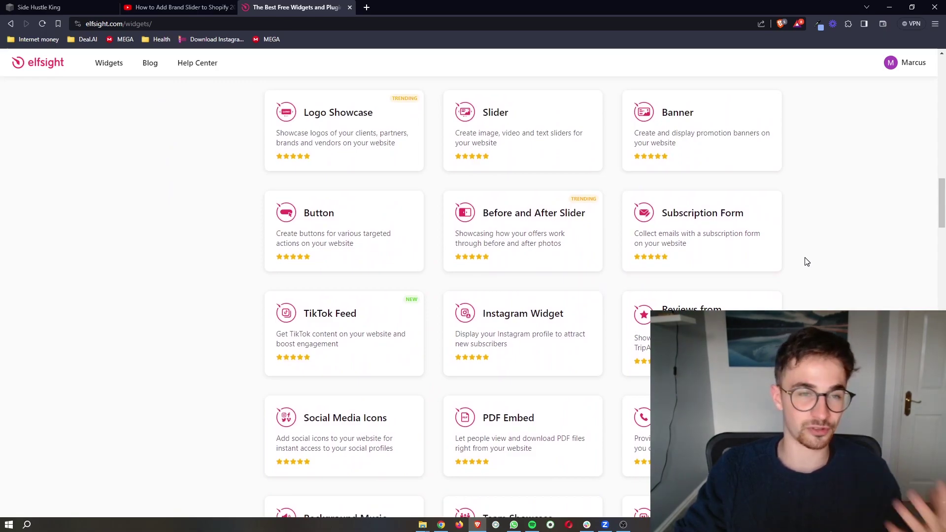
scroll(805, 261, up, 15)
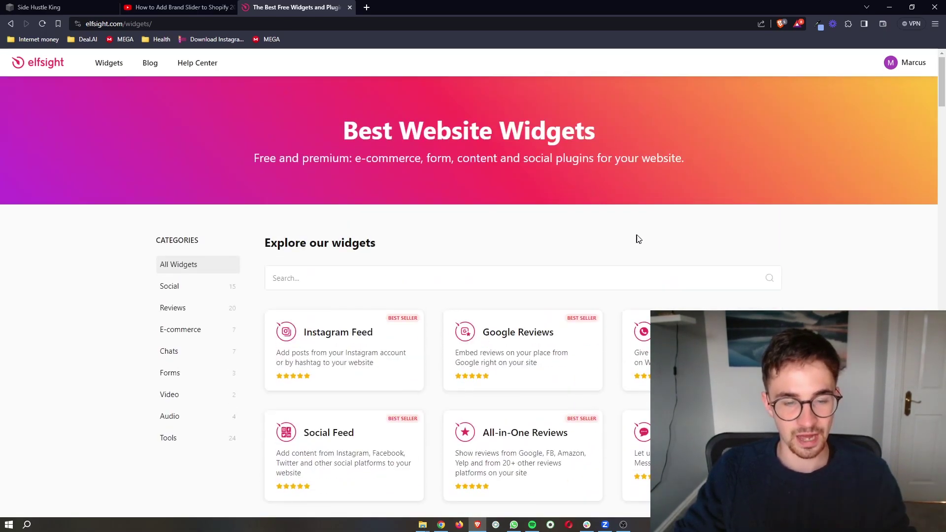
scroll(638, 238, down, 2)
Step: Search the widgets for 'pop' and open the Popup widget page
click(514, 143)
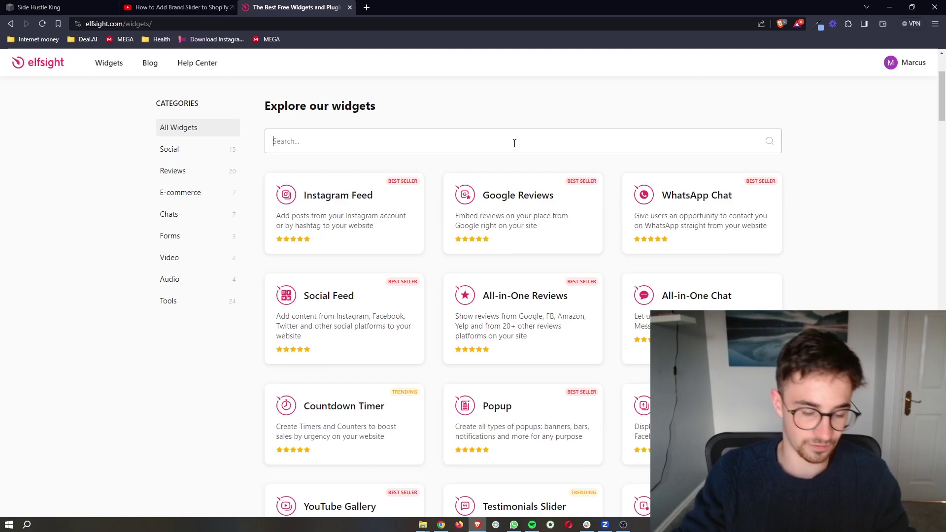
text(pop)
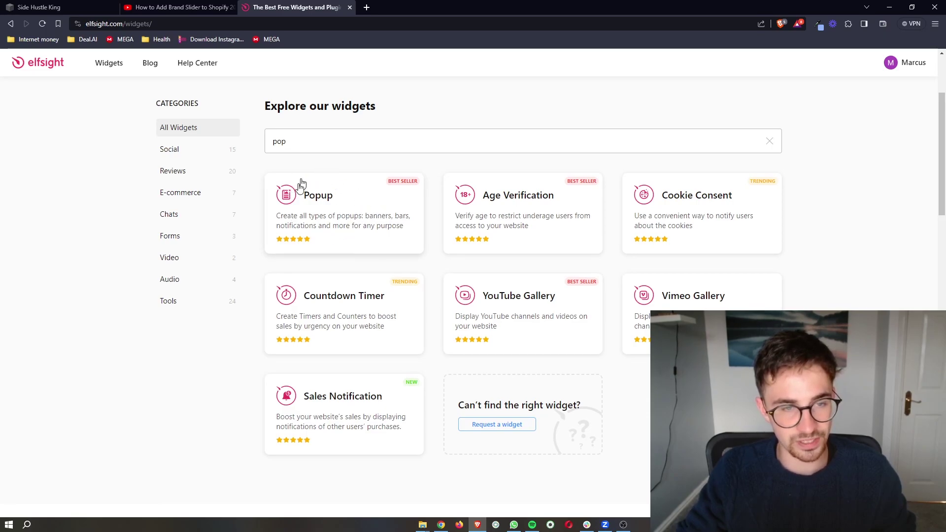
click(312, 201)
Step: Browse the popup templates and continue with the Black Friday Coupon template
scroll(394, 209, down, 2)
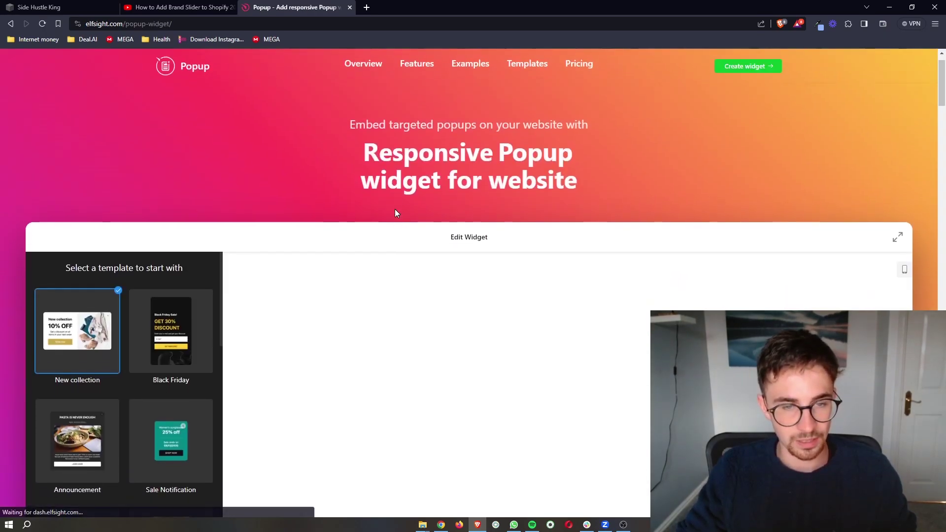
scroll(395, 213, down, 2)
scroll(205, 205, down, 4)
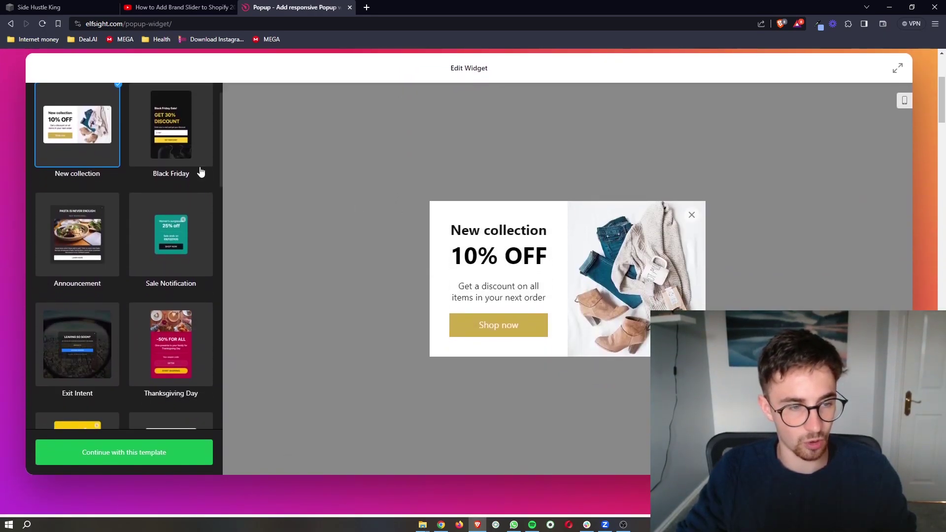
scroll(201, 171, down, 12)
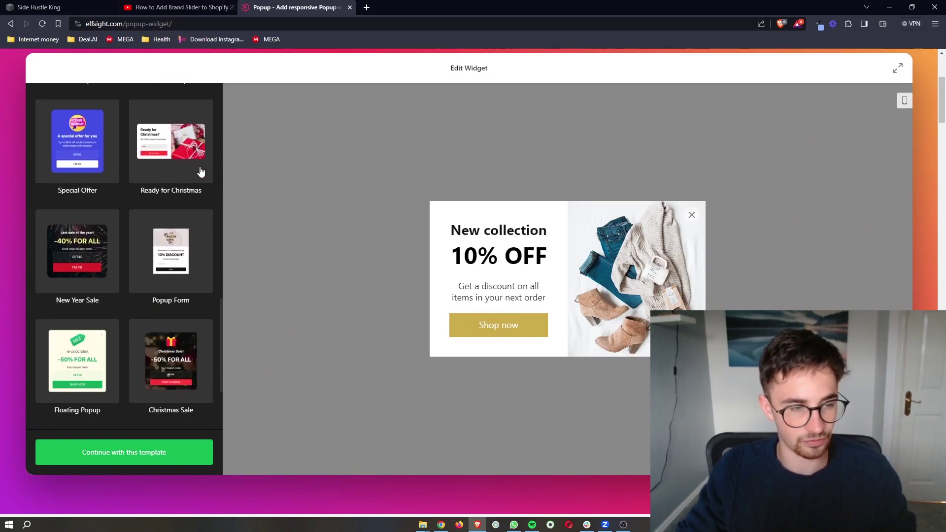
scroll(136, 209, up, 15)
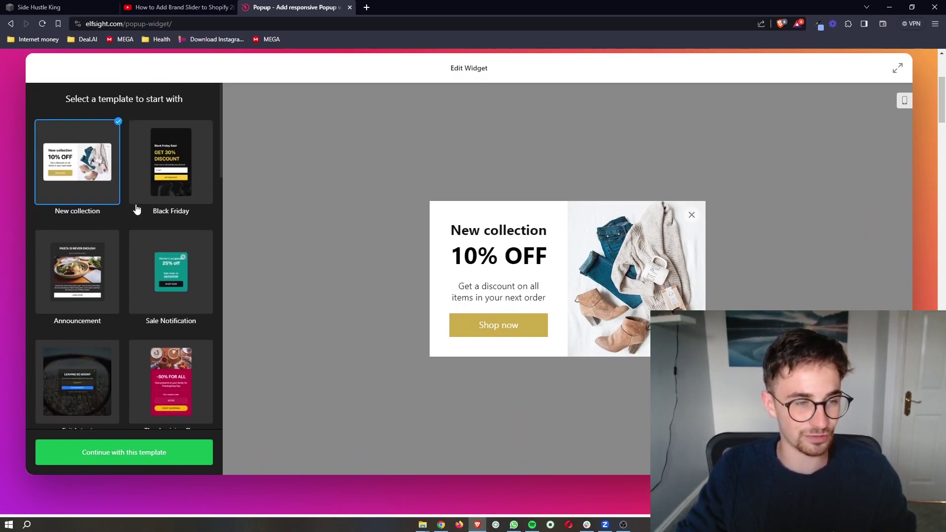
scroll(183, 246, down, 3)
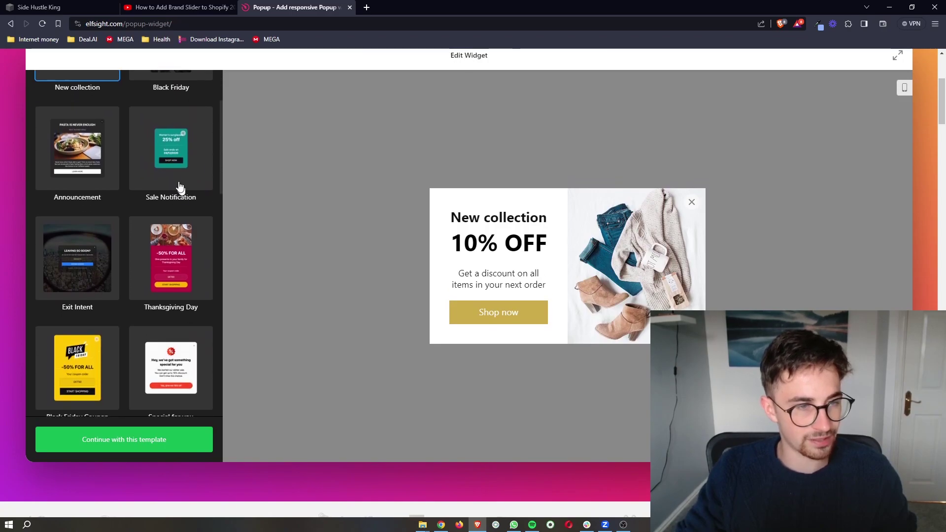
click(200, 179)
click(182, 254)
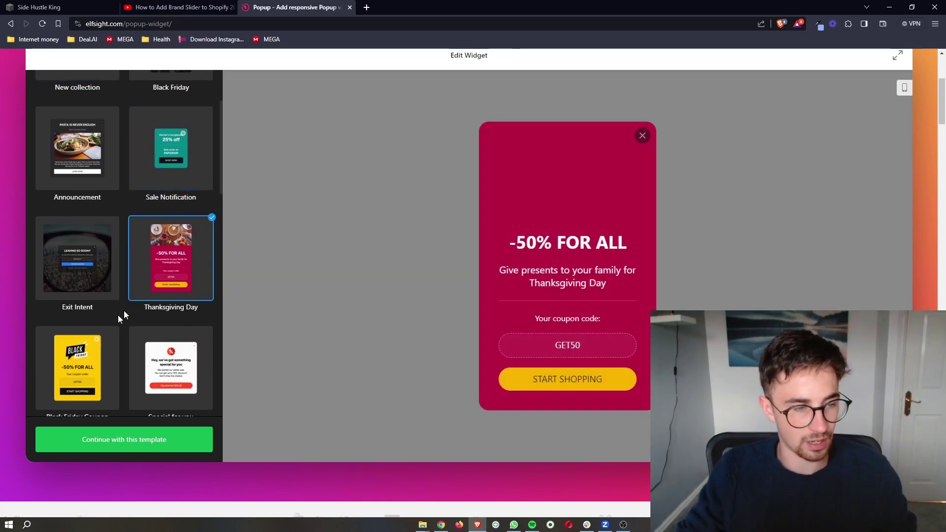
click(111, 340)
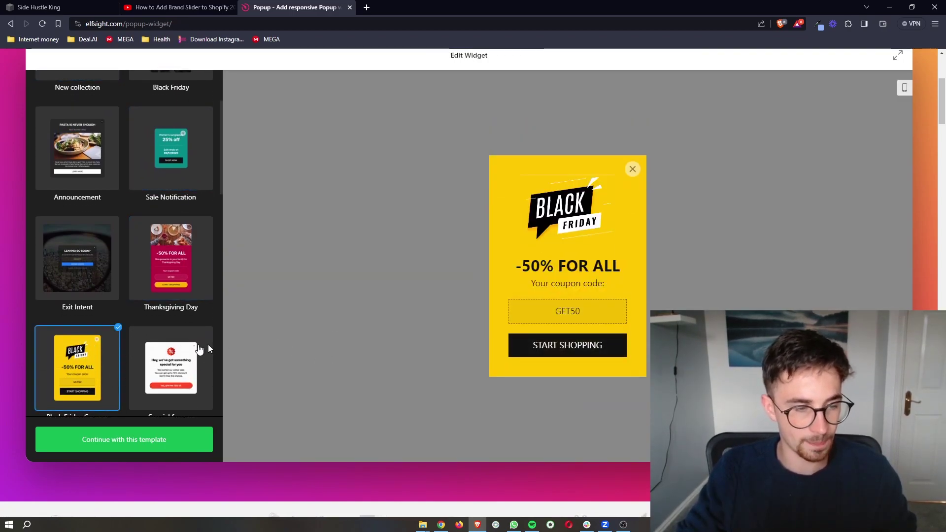
scroll(197, 348, down, 2)
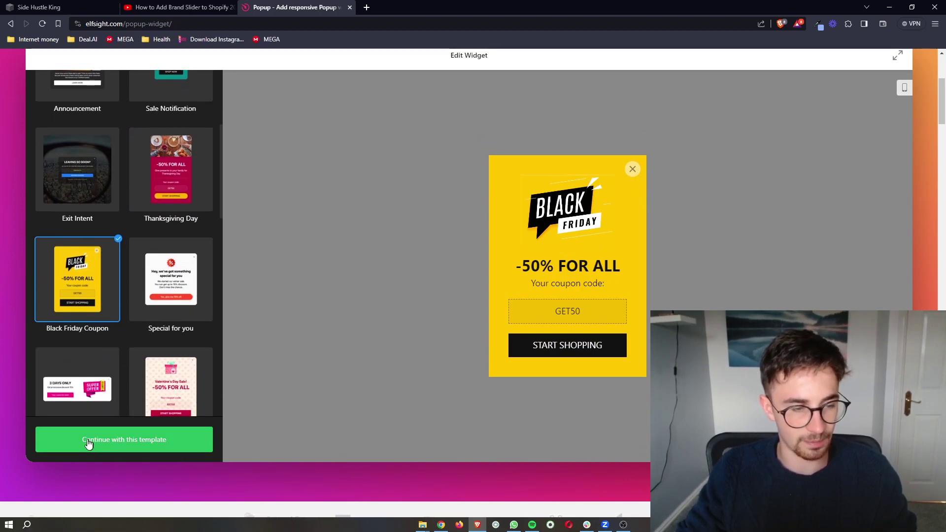
click(154, 437)
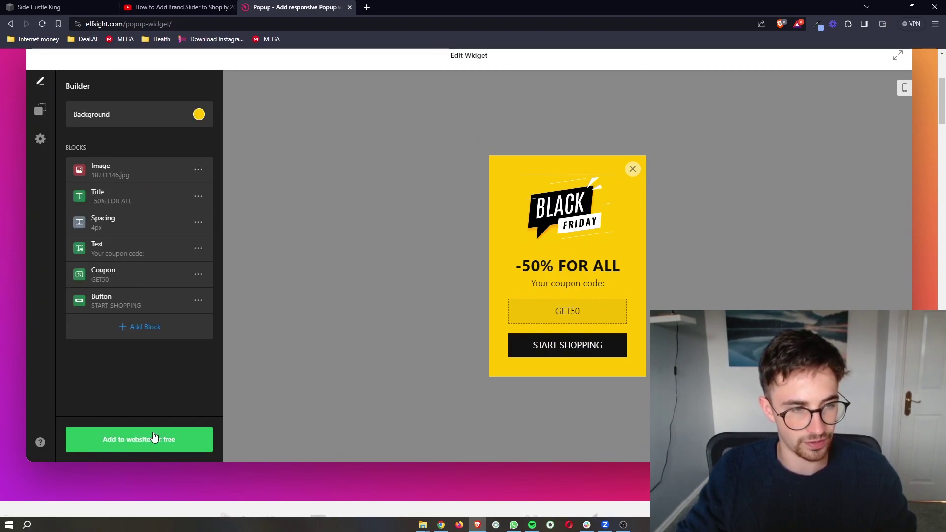
click(139, 184)
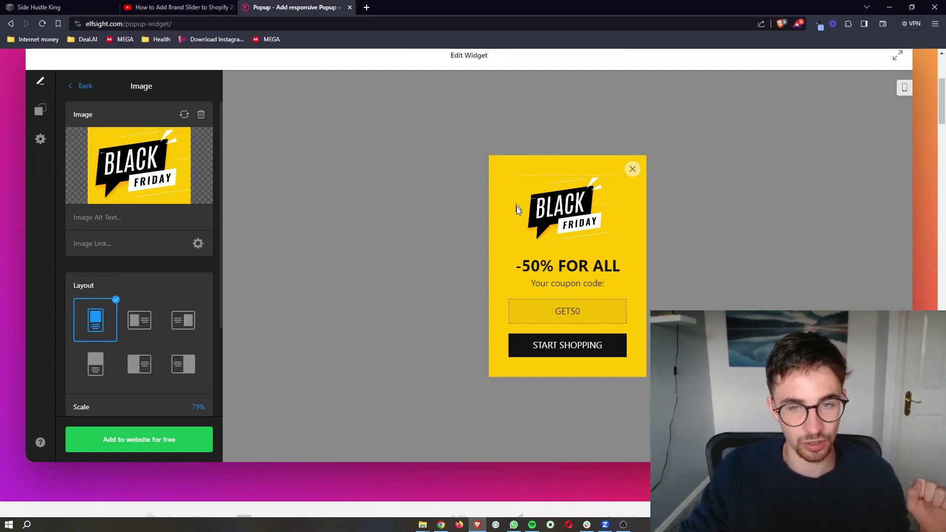
click(200, 317)
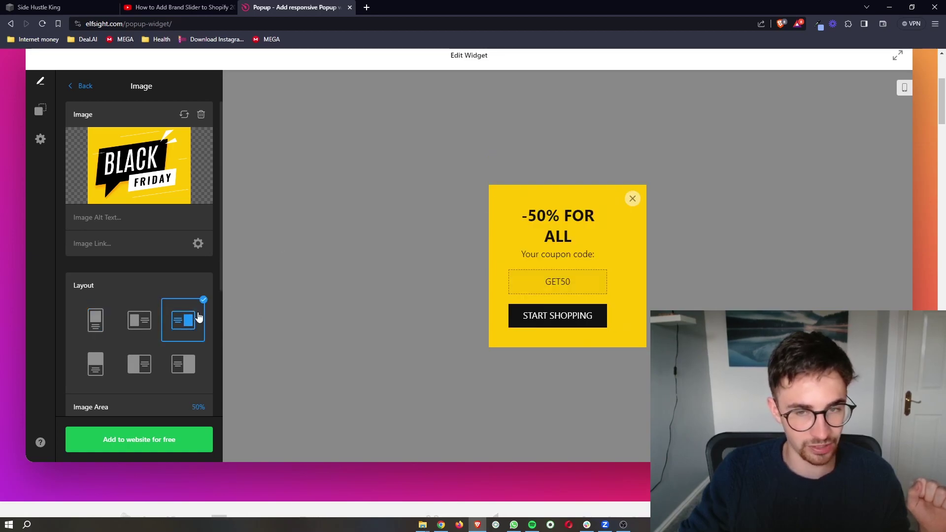
click(137, 327)
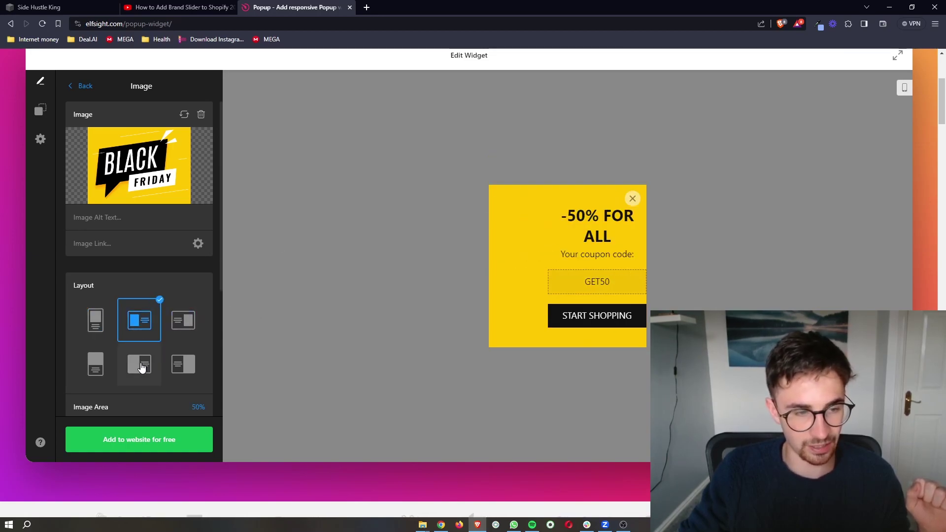
click(142, 367)
click(101, 363)
click(165, 373)
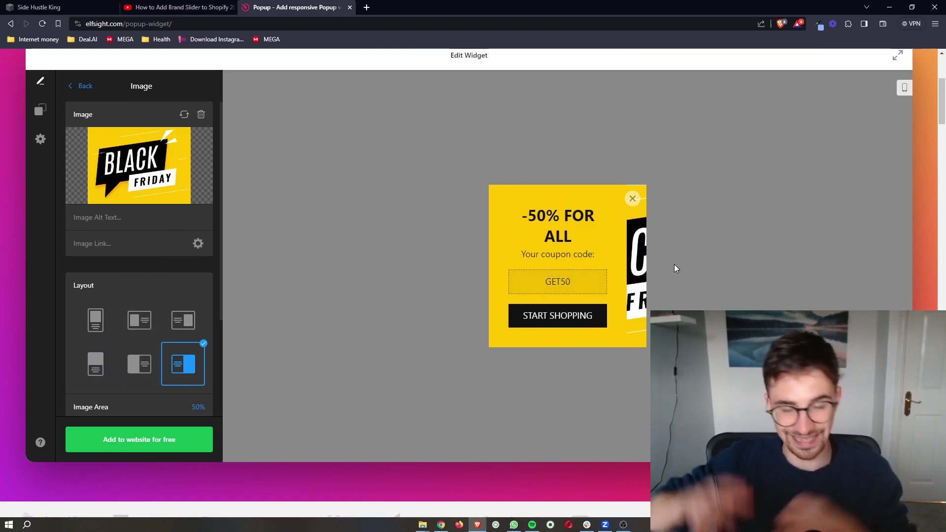
click(89, 314)
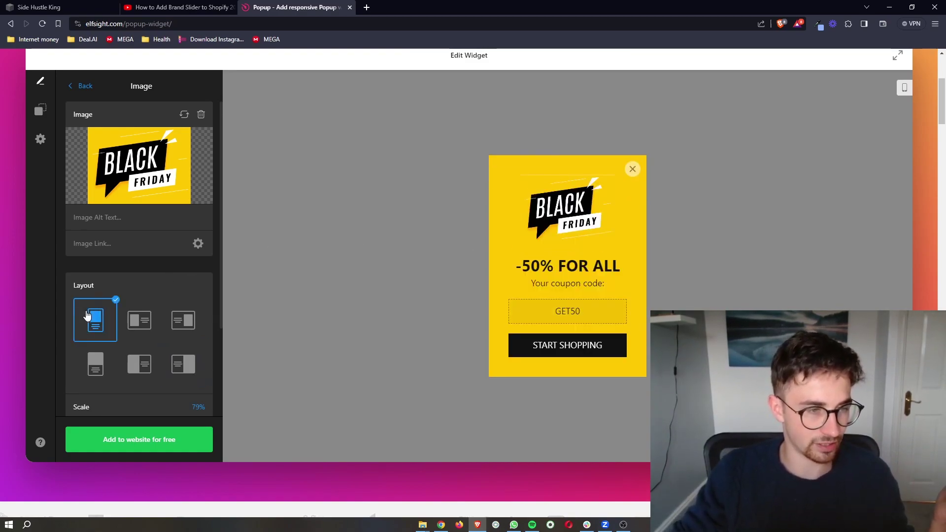
click(83, 86)
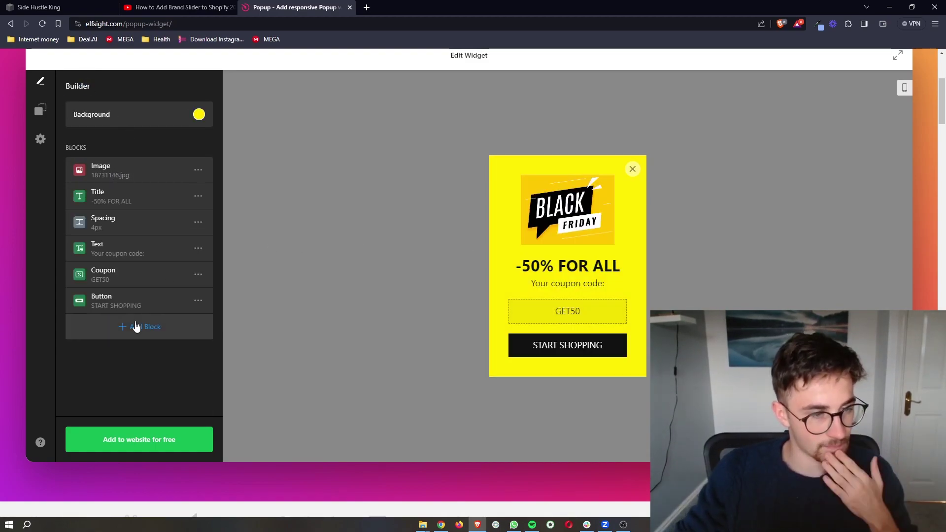
click(136, 326)
click(69, 97)
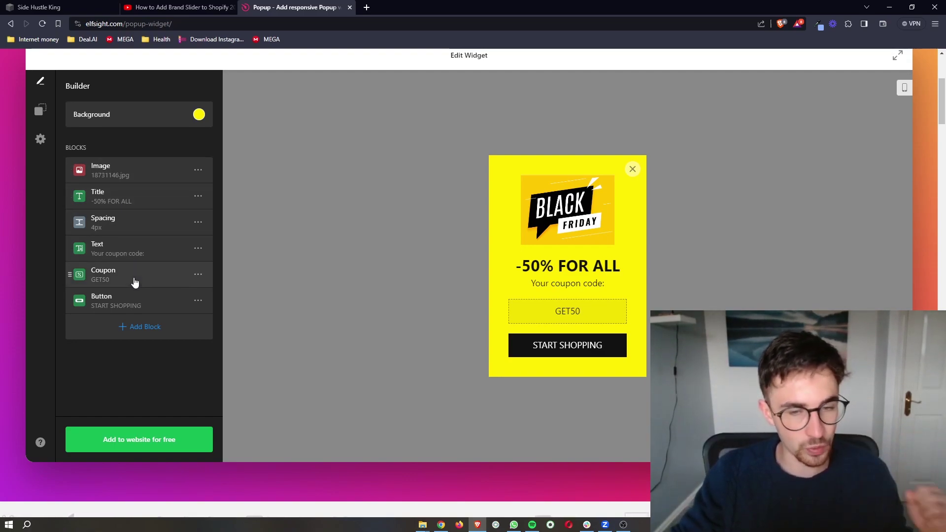
Step: Save the popup with 'Add to website for free', then view the Popup plan pricing
click(155, 444)
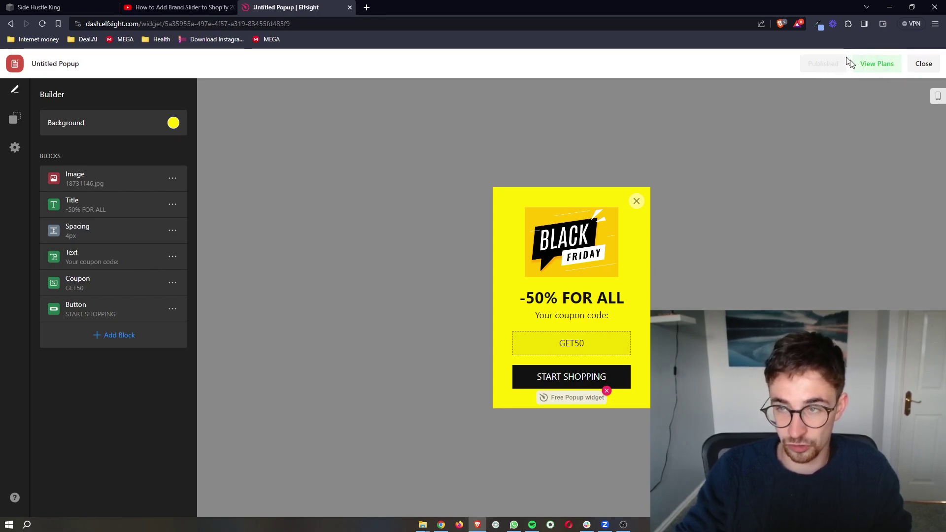
click(876, 71)
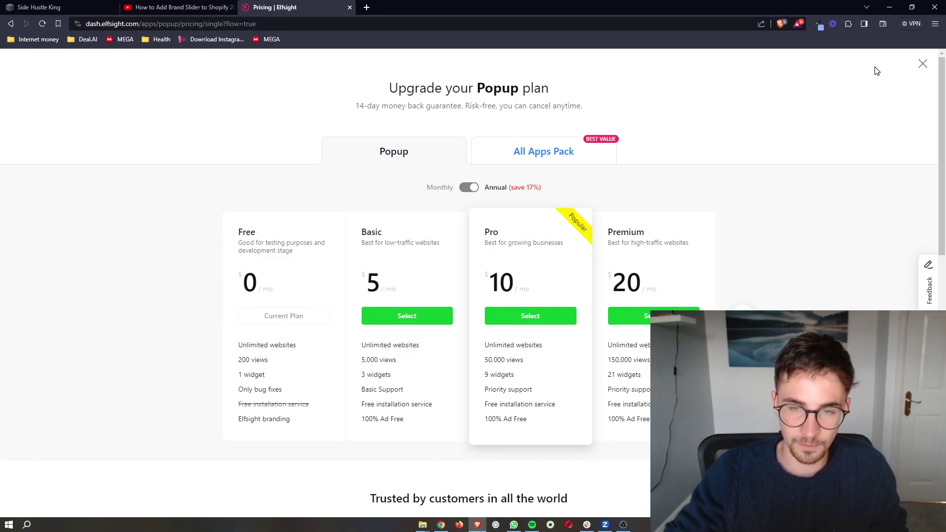
Step: Compare the Free, Basic $5, Pro $10 and Premium $20 Popup plan cards
scroll(750, 126, down, 1)
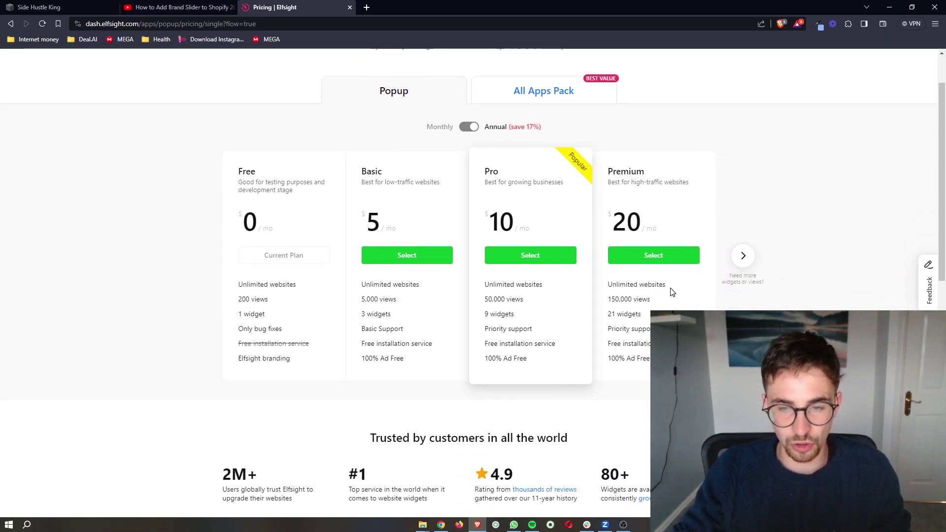
scroll(673, 292, up, 3)
drag(573, 304, 624, 327)
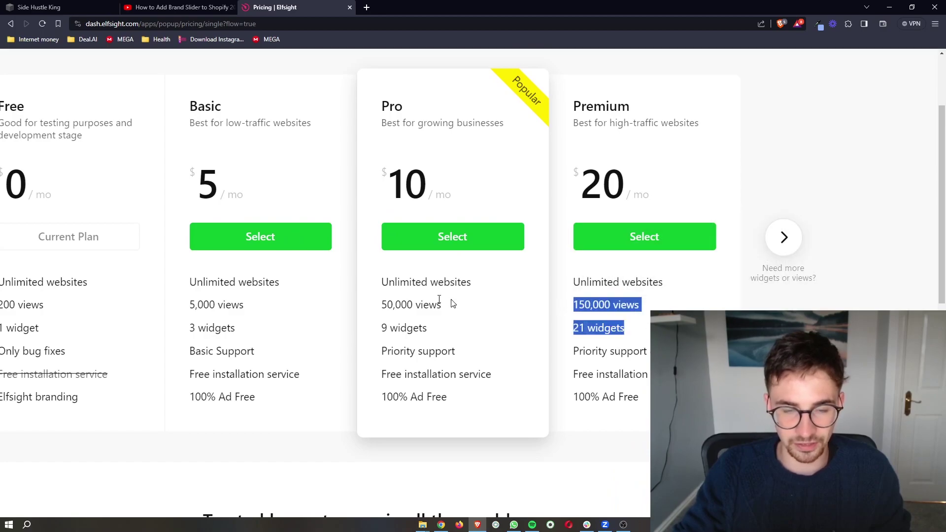
click(379, 310)
scroll(387, 344, down, 3)
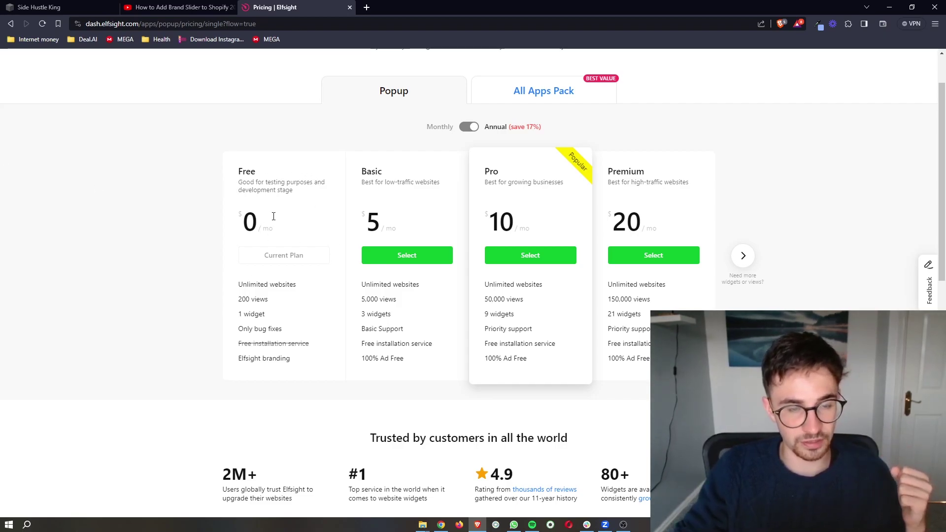
scroll(274, 217, up, 2)
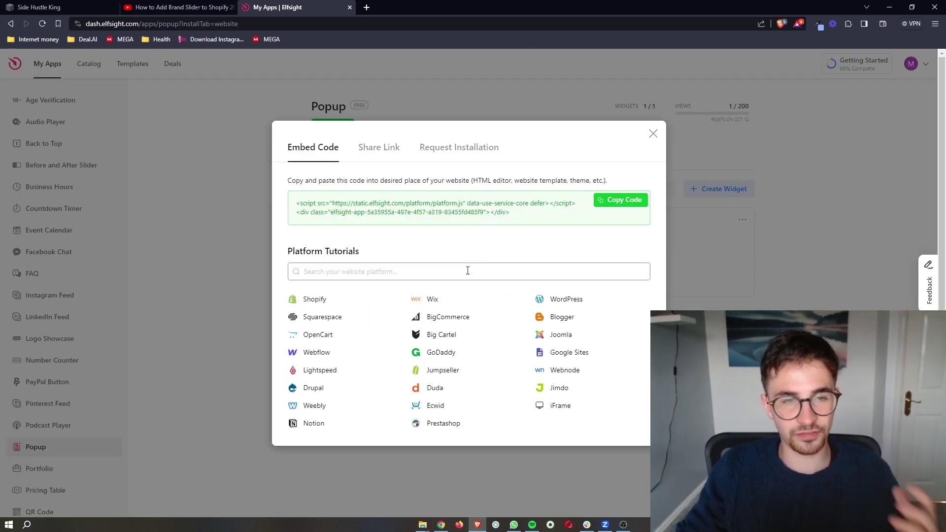
Step: Select and copy the popup's two-line embed script from the Embed Code dialog
drag(512, 222, 390, 195)
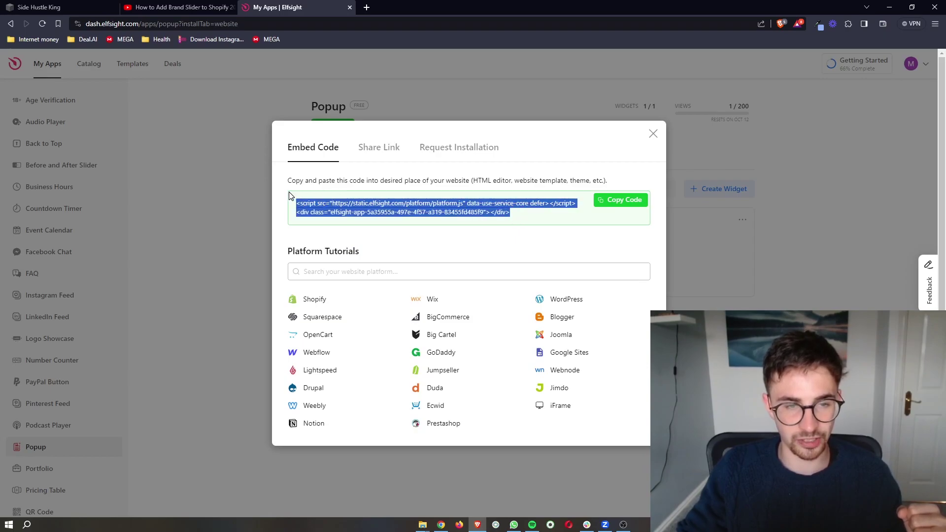
click(536, 266)
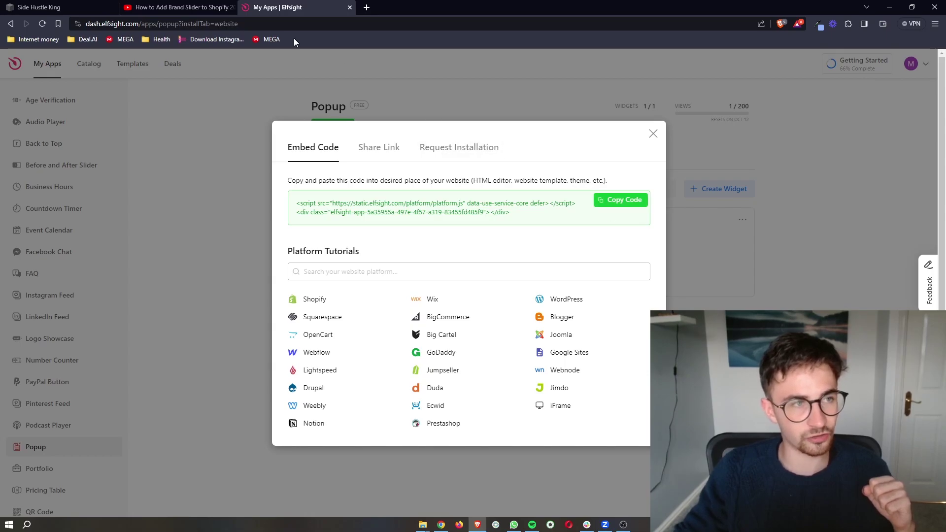
Step: In Squarespace, bring up ADD BLOCK in Join the Waitlist and scroll to Code
click(83, 7)
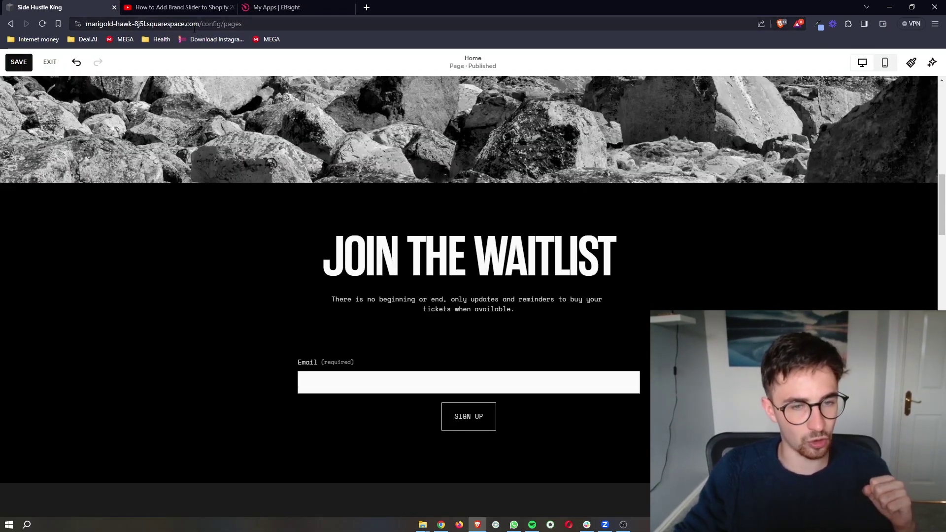
scroll(389, 171, up, 10)
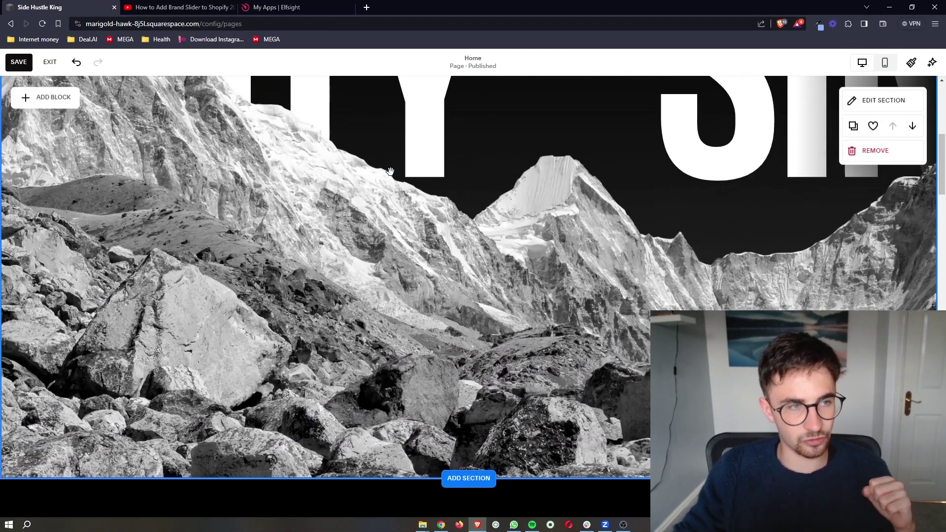
scroll(389, 171, down, 10)
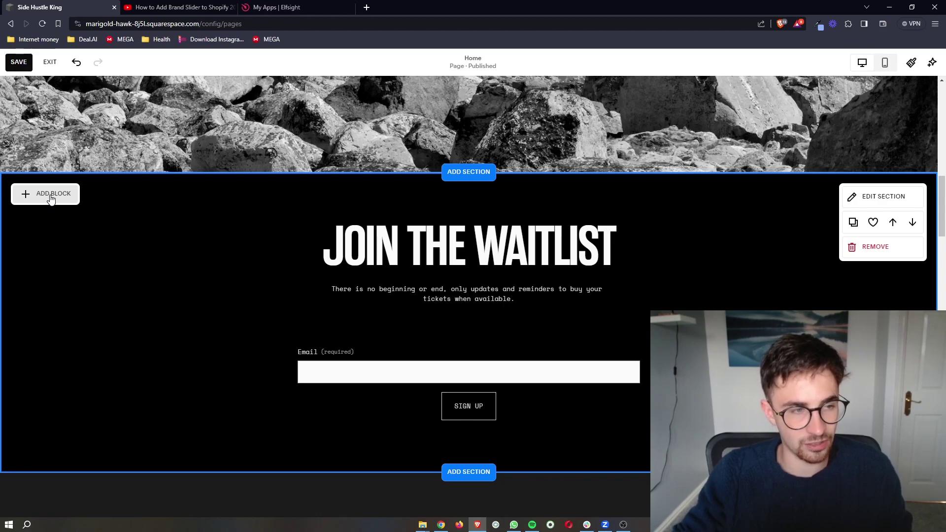
click(60, 199)
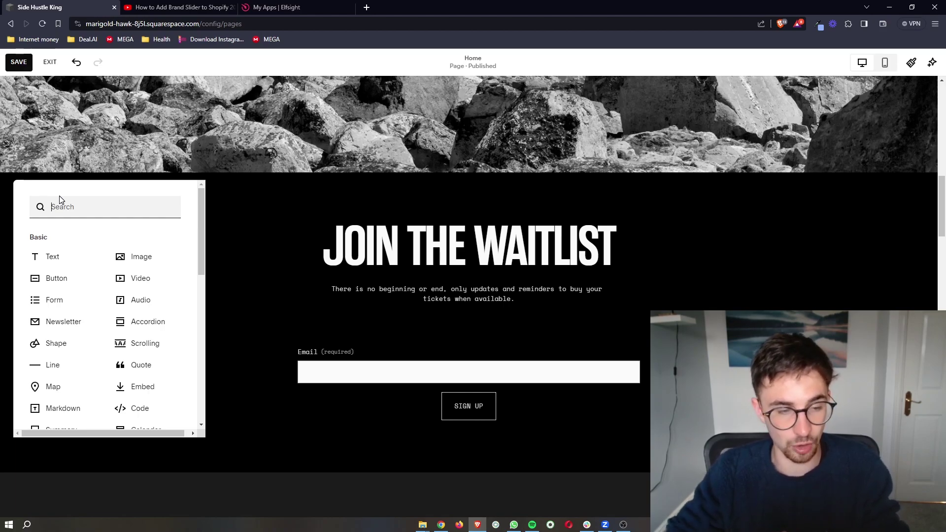
scroll(150, 333, down, 2)
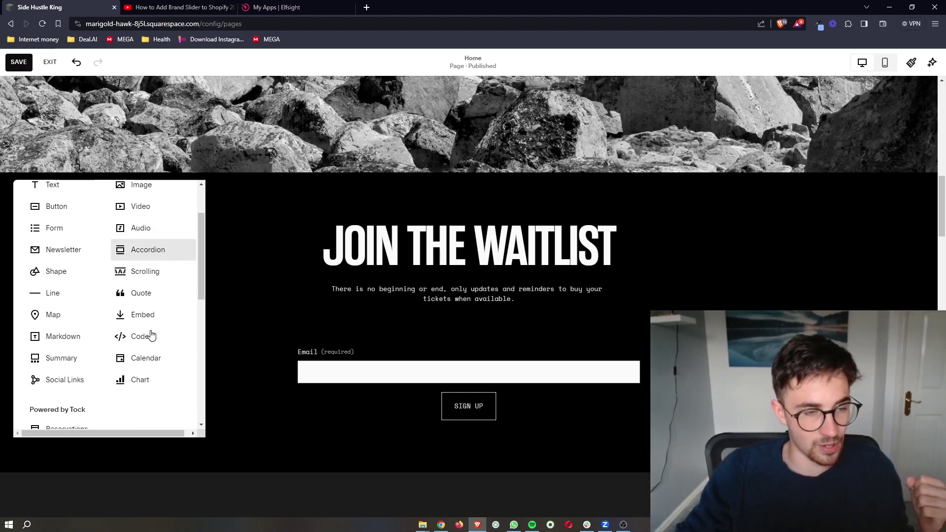
Step: Insert a Code block and replace its 'Hello, World!' sample with the Elfsight embed script
click(140, 336)
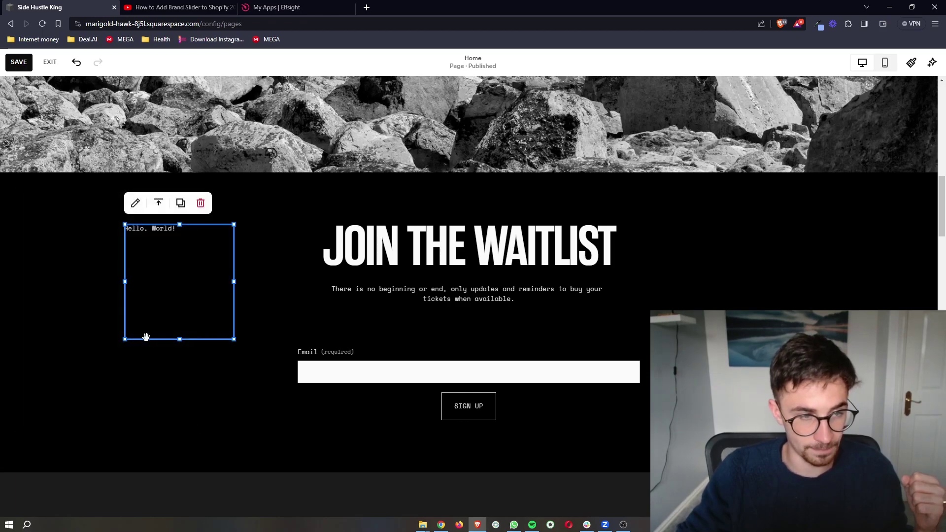
double_click(158, 237)
drag(373, 286, 262, 270)
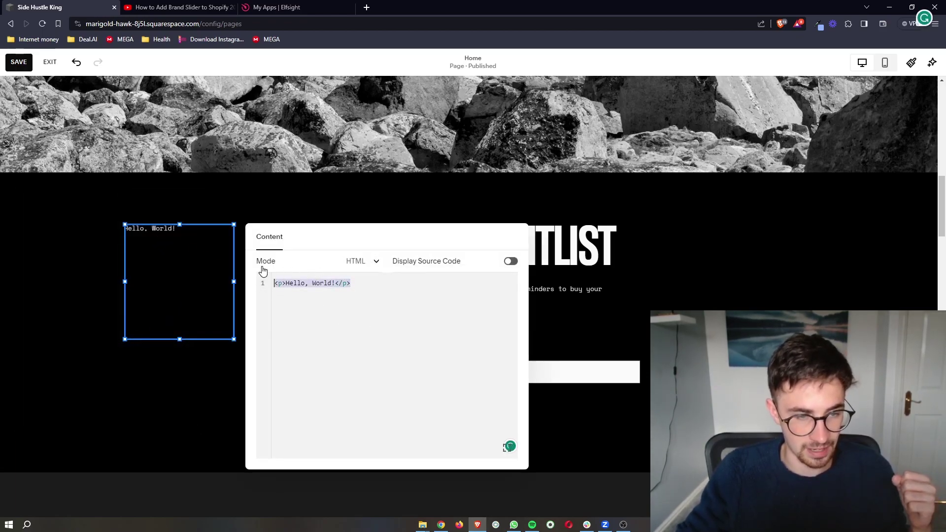
key(BackSpace)
text(<script src="https://static.elfsight.com/platform/platform.js" data-use-service-core defer></script> <div class="elfsight-app-5a35955a-497e-4f57-a319-83455fd485f9"></div>)
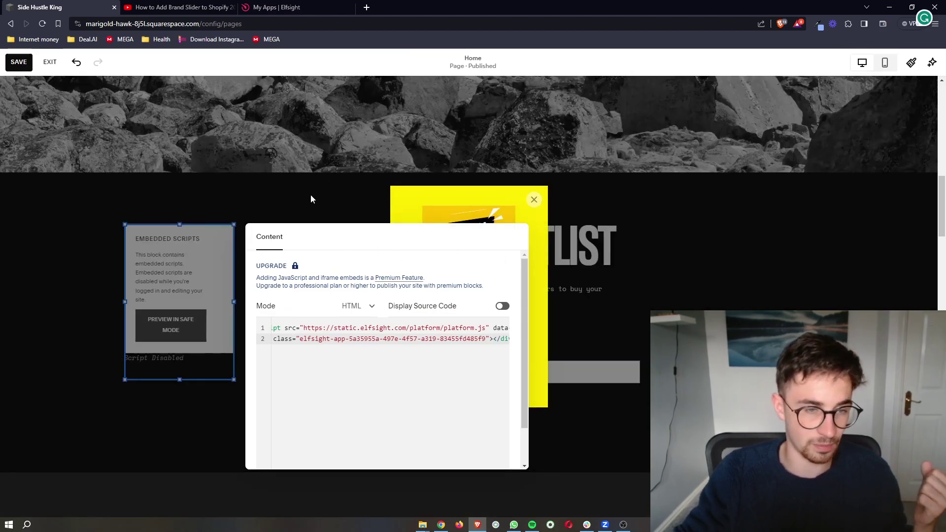
click(311, 194)
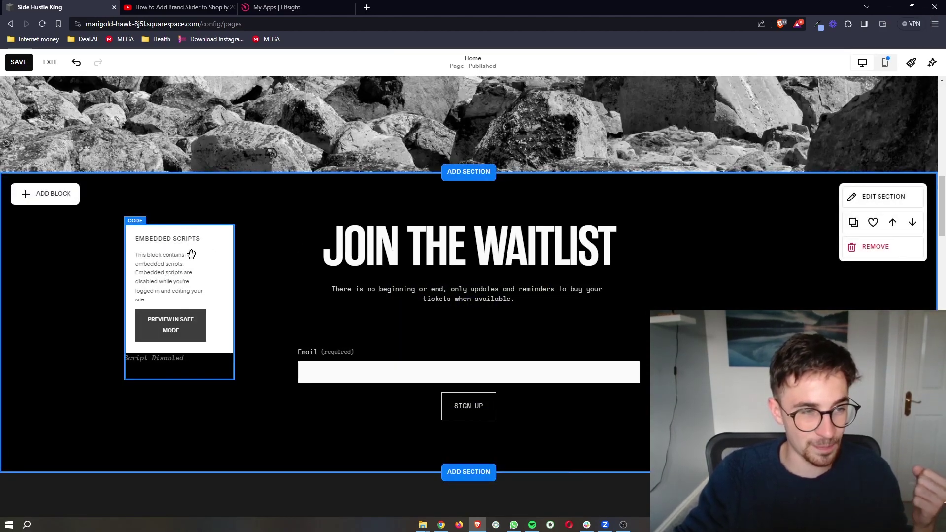
Step: Save the Home page edits and exit the editor to preview the page
click(19, 62)
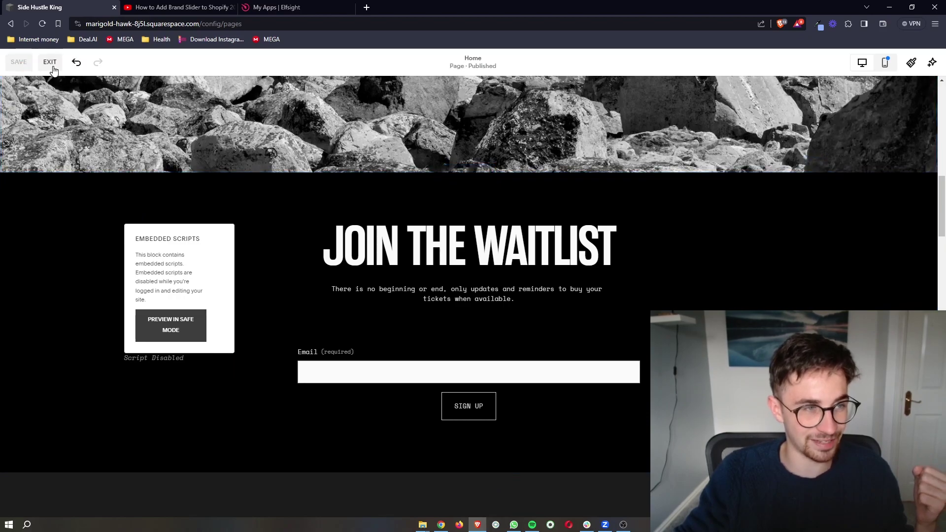
click(52, 66)
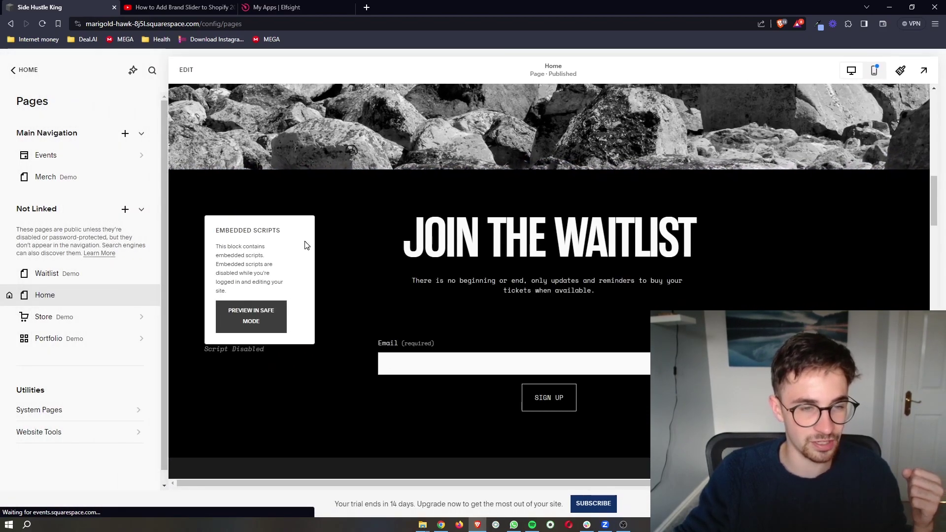